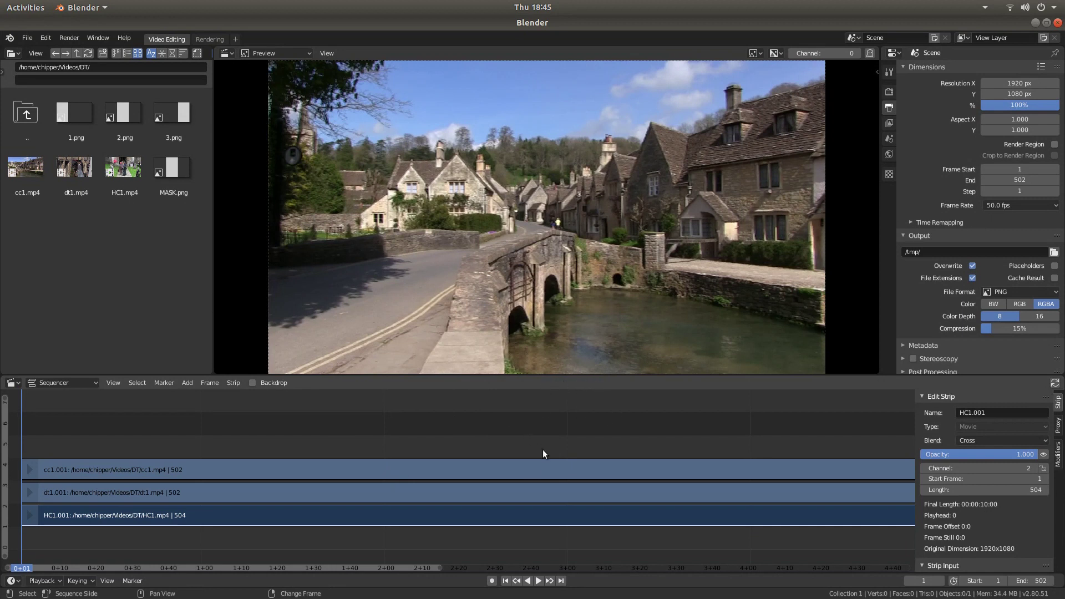
- Frame all three strips in the timeline and zoom so they start near the left edge
{"action": "key", "text": "Home"}
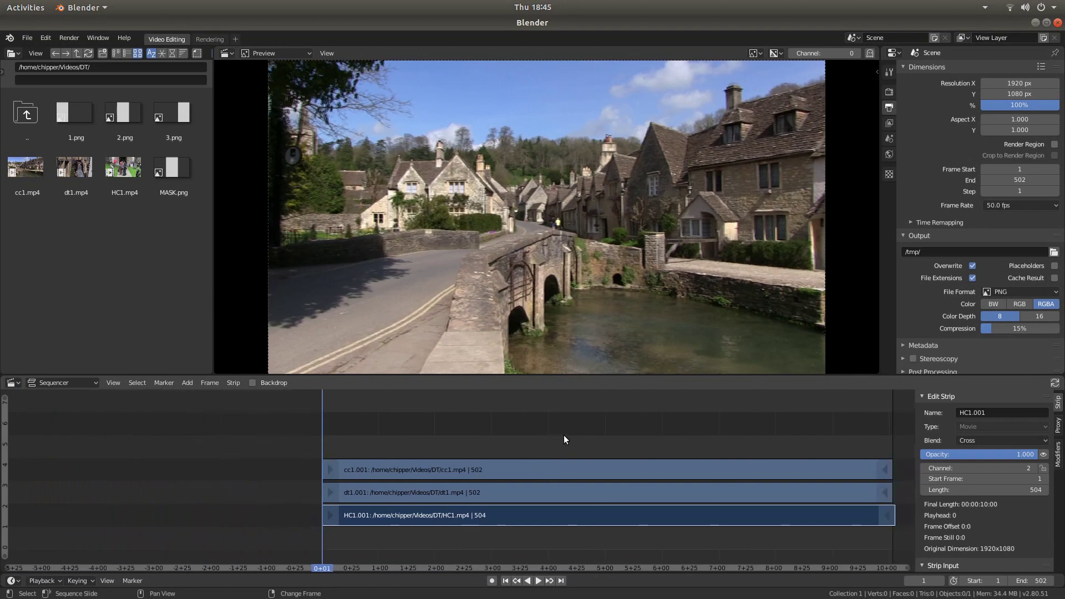
{"action": "scroll", "coordinate": [564, 434], "scroll_direction": "down", "scroll_amount": 2}
{"action": "scroll", "coordinate": [571, 438], "scroll_direction": "up", "scroll_amount": 4}
{"action": "scroll", "coordinate": [496, 425], "scroll_direction": "up", "scroll_amount": 4}
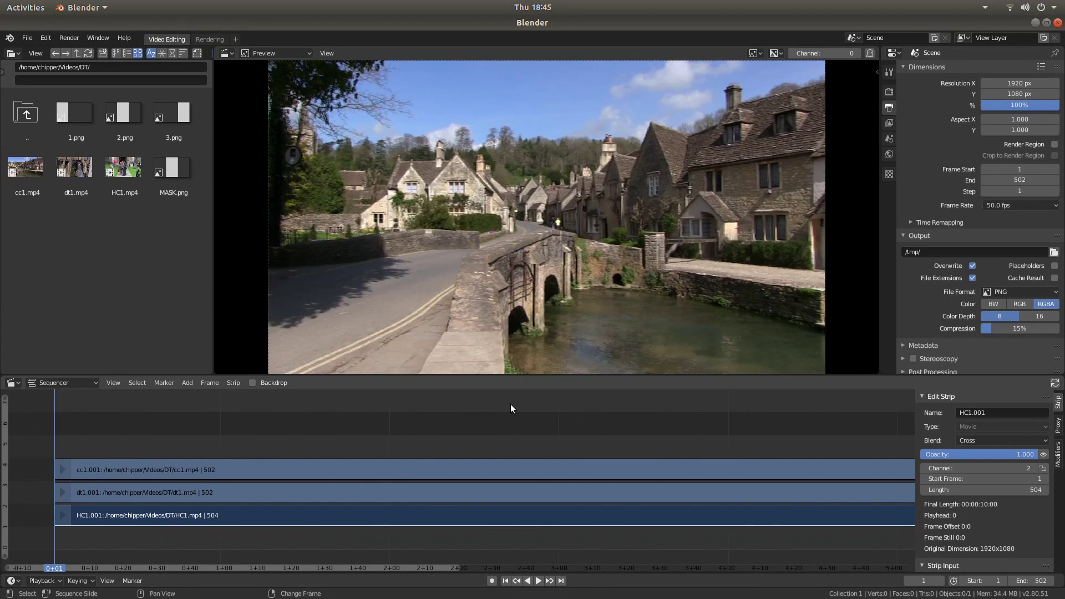
- Change the blend mode of cc1.001 and dt1.001 to Alpha Over, then reselect cc1.001
{"action": "left_click", "coordinate": [324, 469]}
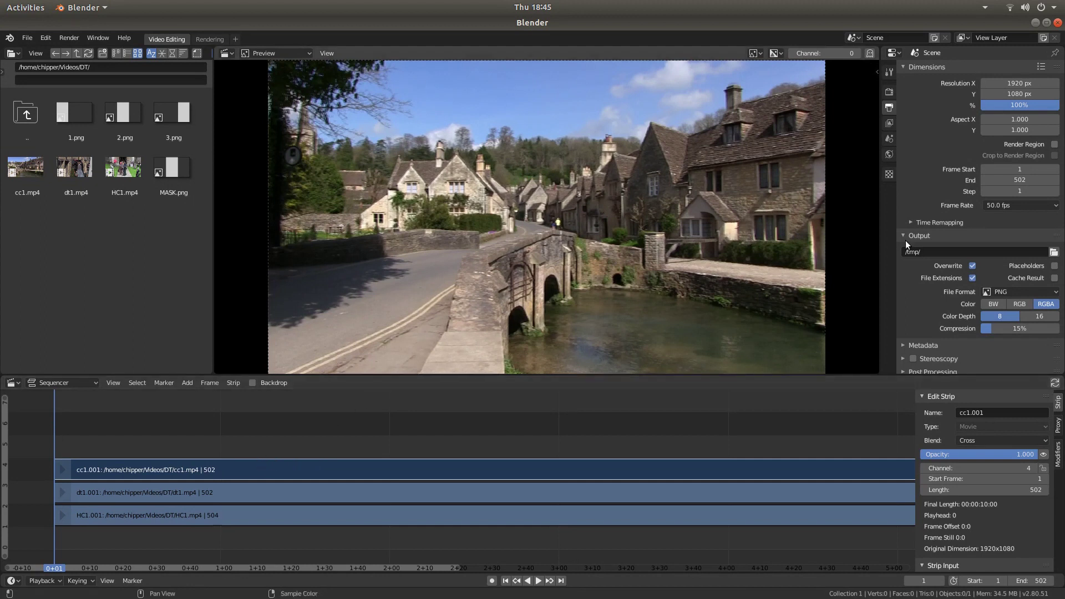
{"action": "left_click", "coordinate": [979, 438]}
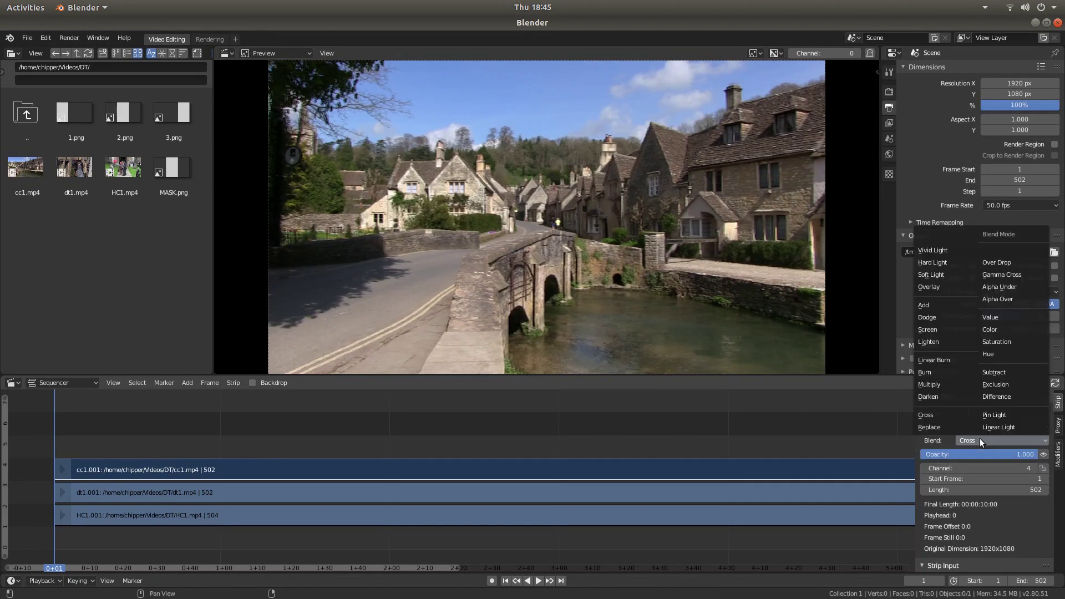
{"action": "left_click", "coordinate": [1012, 299]}
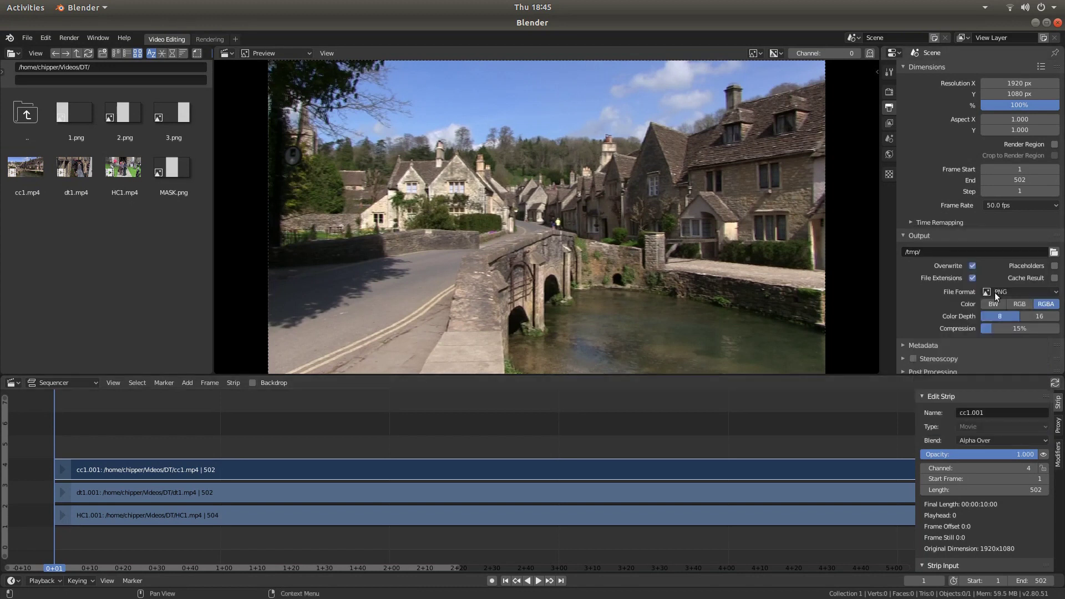
{"action": "left_click", "coordinate": [414, 492]}
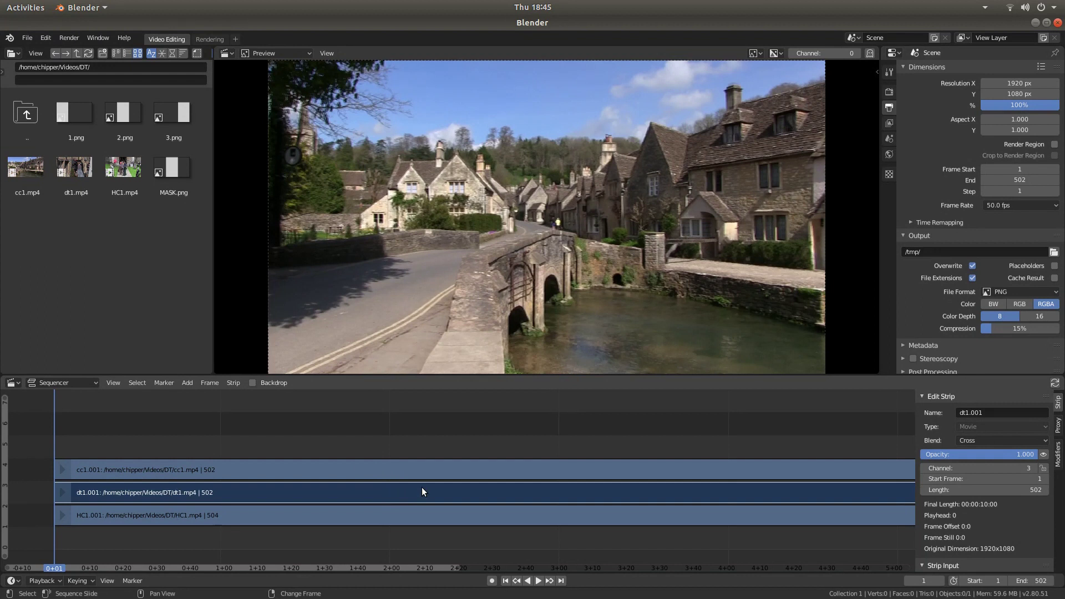
{"action": "left_click", "coordinate": [984, 440]}
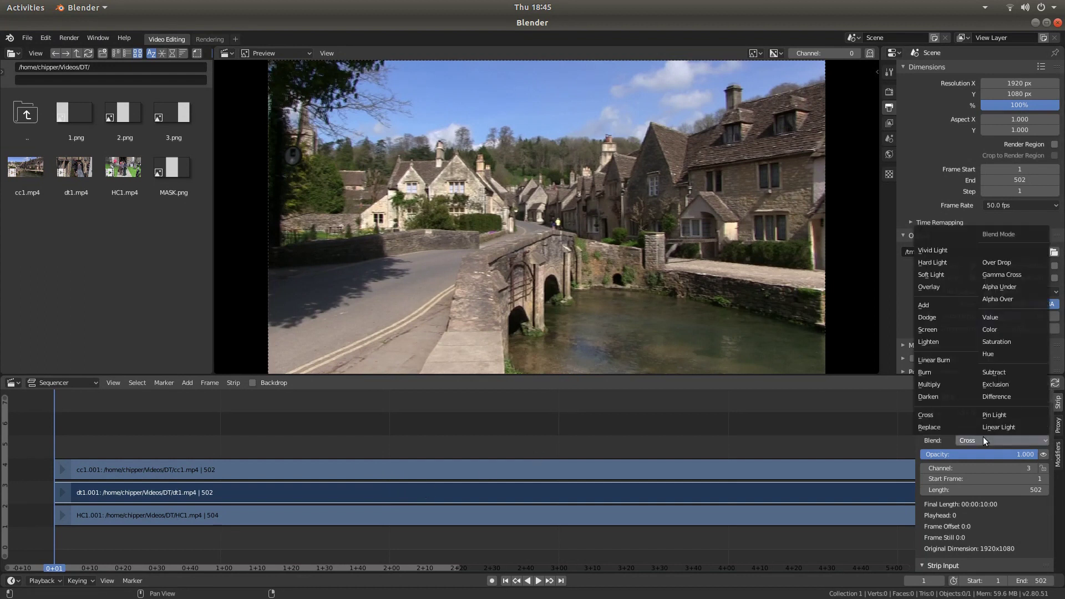
{"action": "left_click", "coordinate": [1002, 298]}
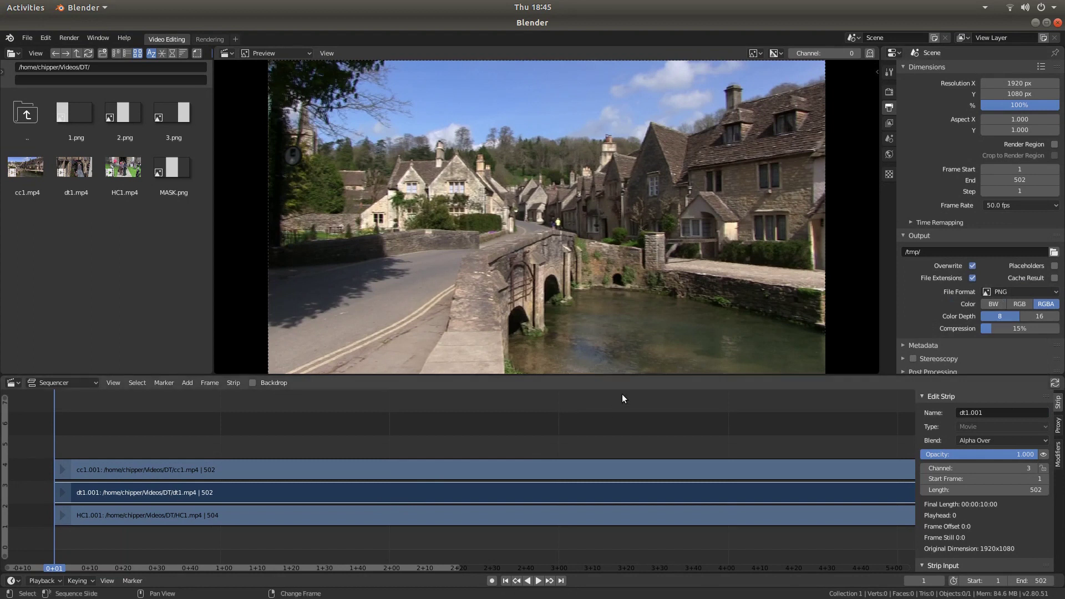
{"action": "left_click", "coordinate": [418, 470]}
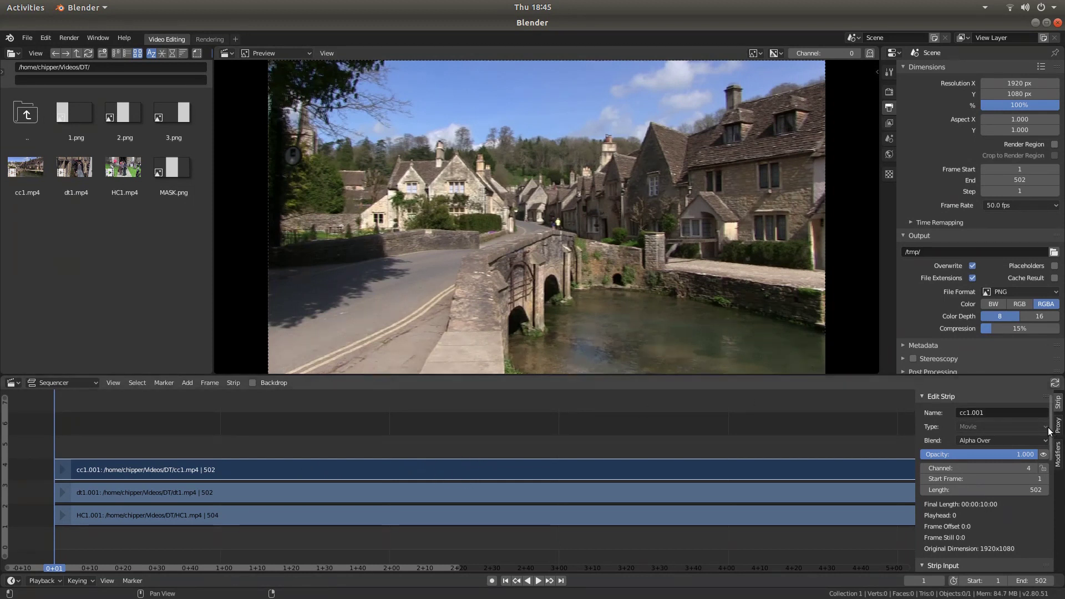
- Tick Image Offset and Image Crop for cc1.001 in the Strip Input panel
{"action": "left_click_drag", "start_coordinate": [1049, 431], "coordinate": [1050, 480]}
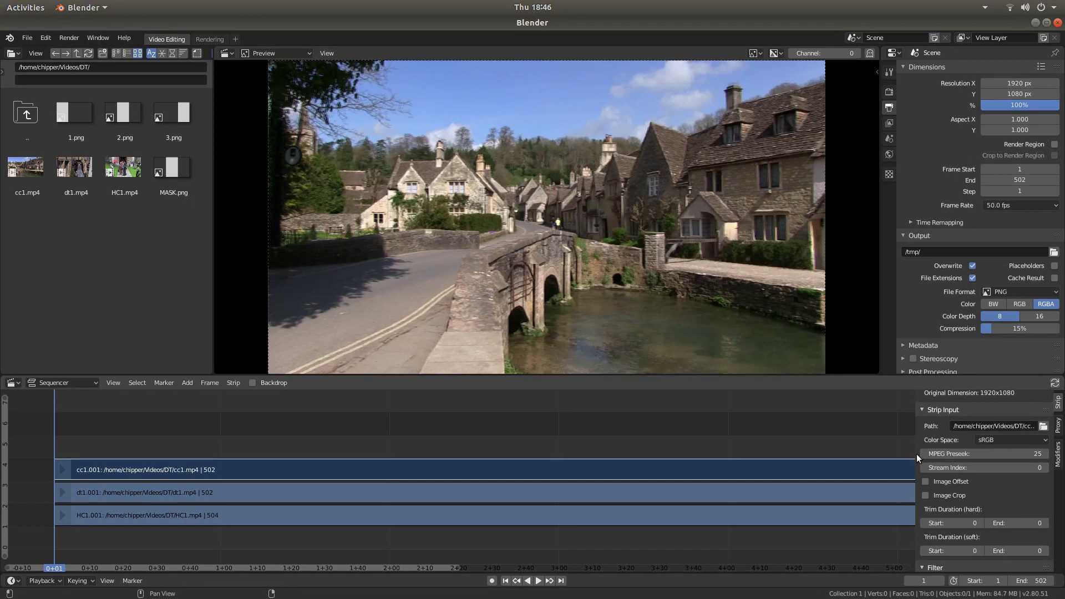
{"action": "left_click", "coordinate": [925, 482]}
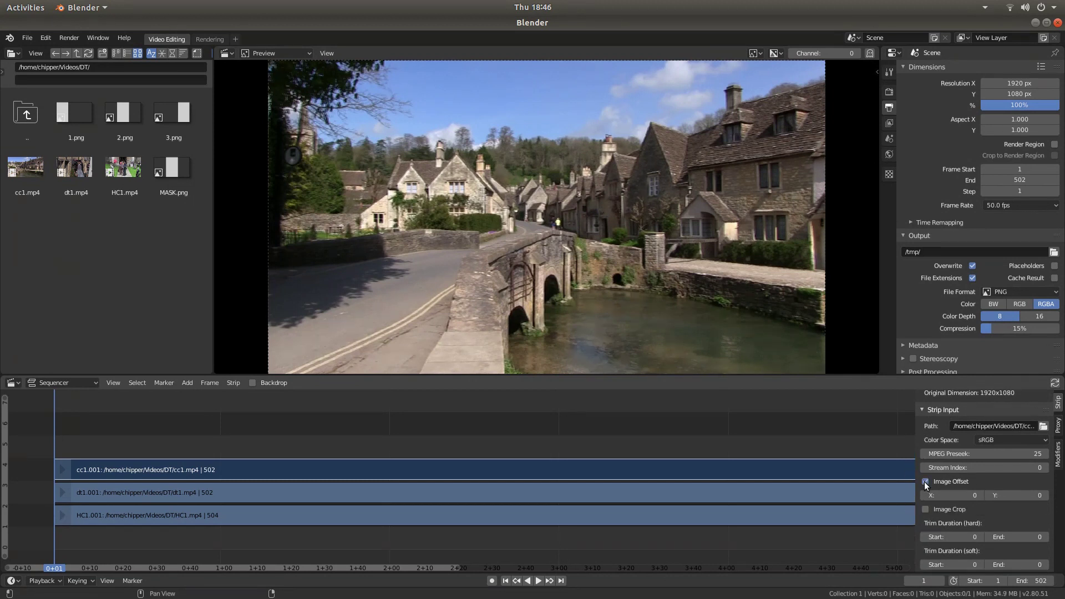
{"action": "left_click", "coordinate": [926, 510]}
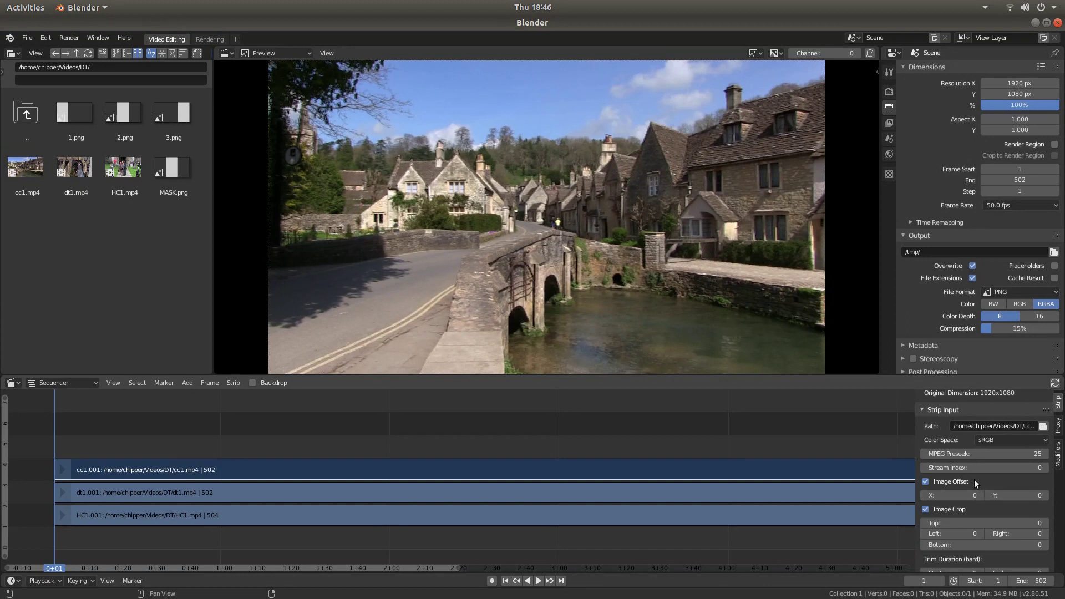
{"action": "scroll", "coordinate": [976, 461], "scroll_direction": "down", "scroll_amount": 2}
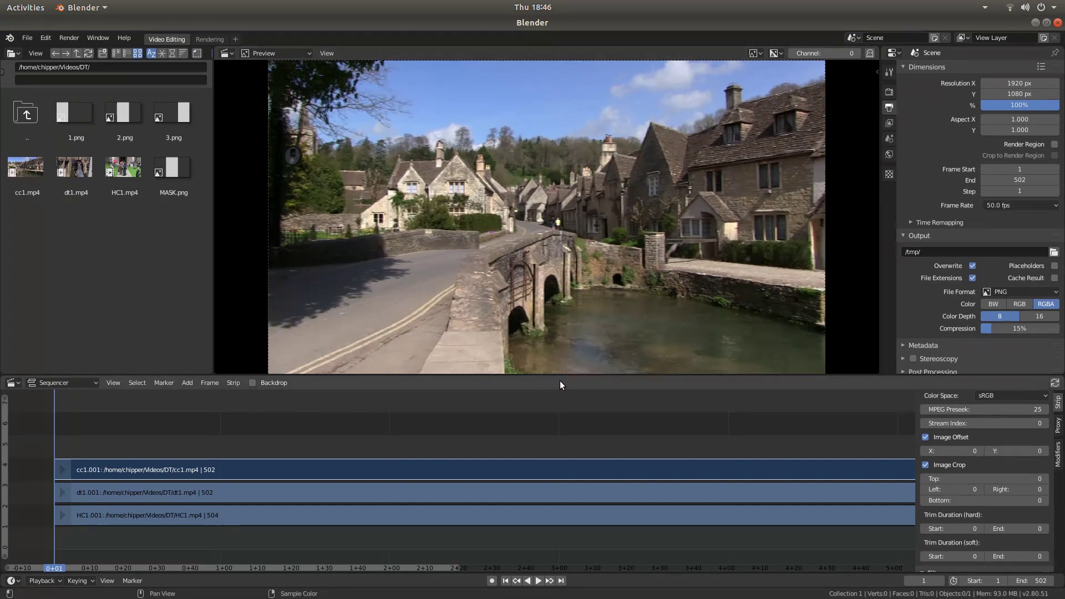
- Crop cc1.001 by 640 px on left and right and offset it 640 px in X
{"action": "left_click", "coordinate": [946, 490]}
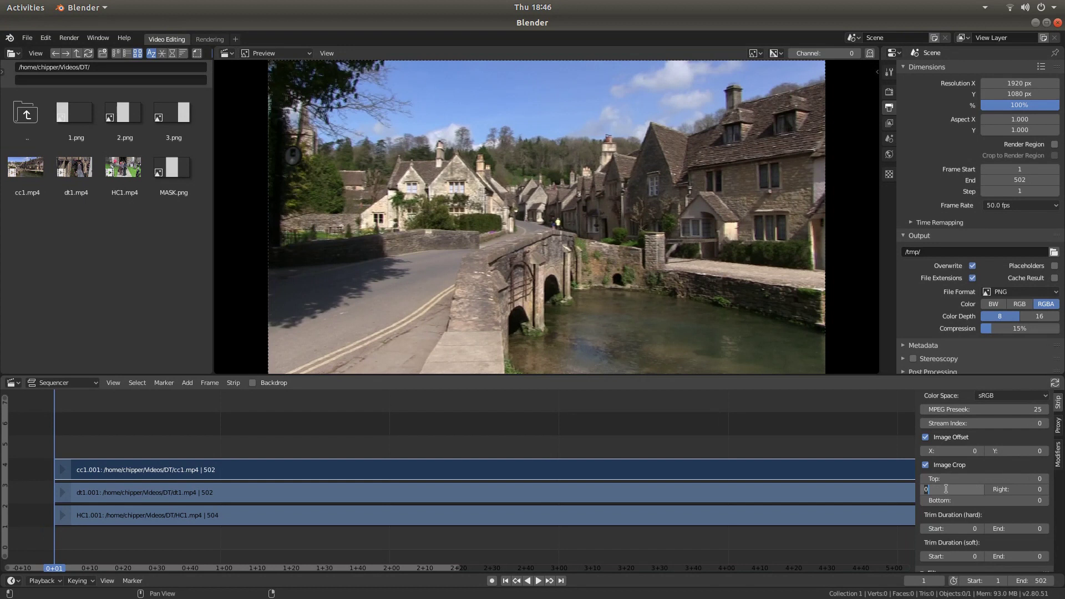
{"action": "type", "text": "640"}
{"action": "key", "text": "Return"}
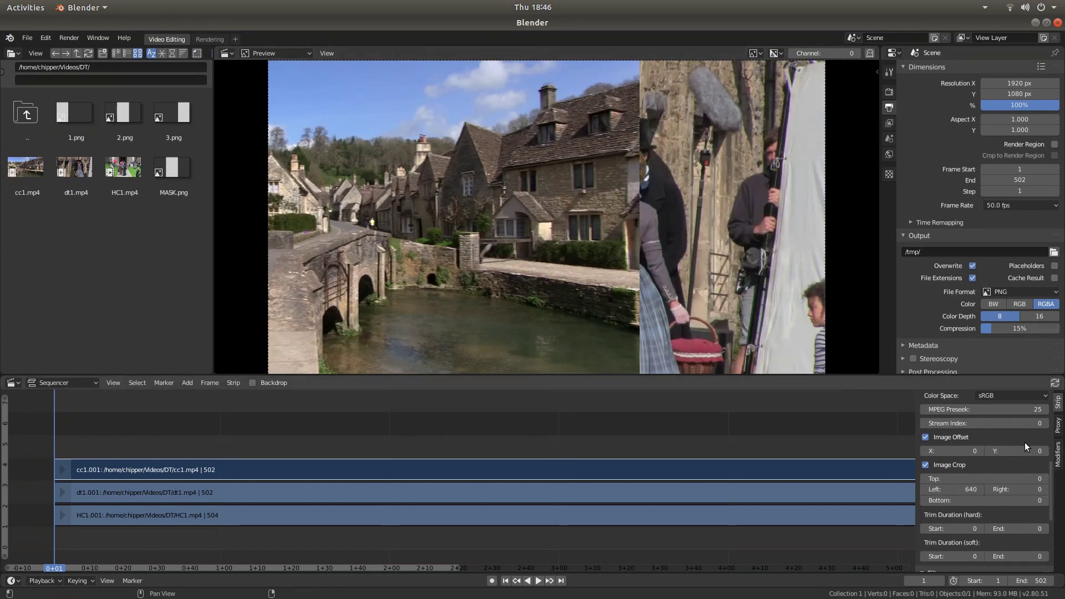
{"action": "left_click", "coordinate": [1016, 487]}
{"action": "type", "text": "640"}
{"action": "key", "text": "Return"}
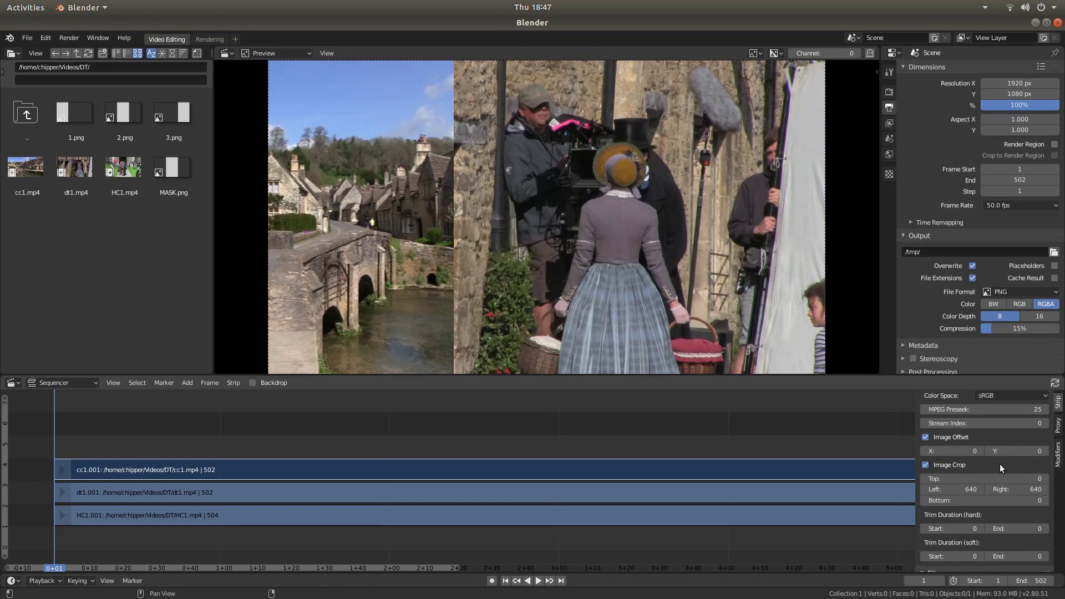
{"action": "left_click", "coordinate": [948, 451]}
{"action": "type", "text": "640"}
{"action": "key", "text": "Return"}
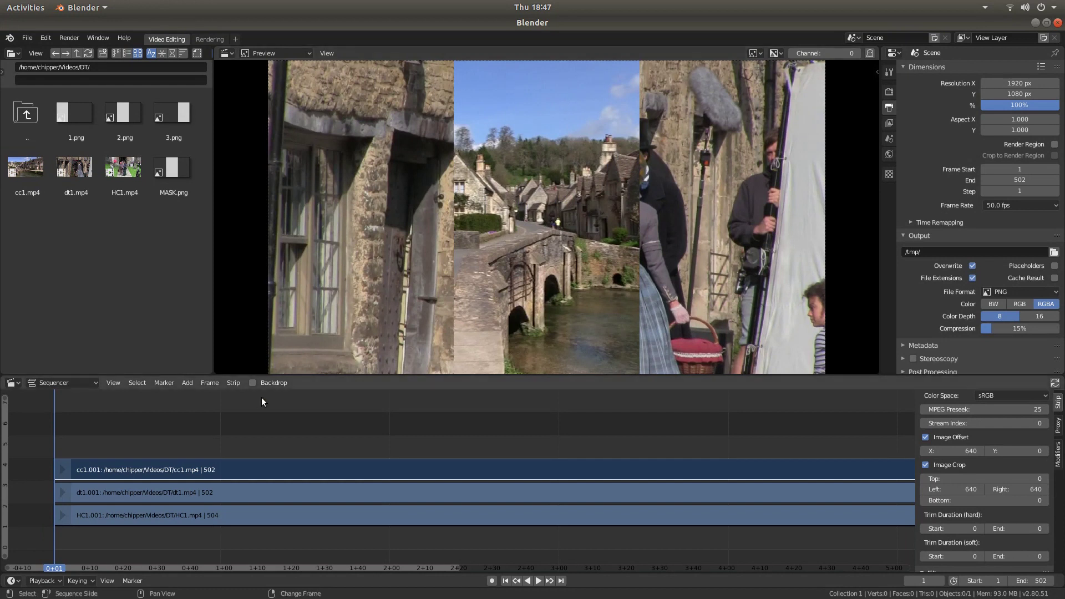
- Select dt1.001, enable Image Offset and Image Crop, and set its left crop to 640
{"action": "left_click", "coordinate": [441, 491]}
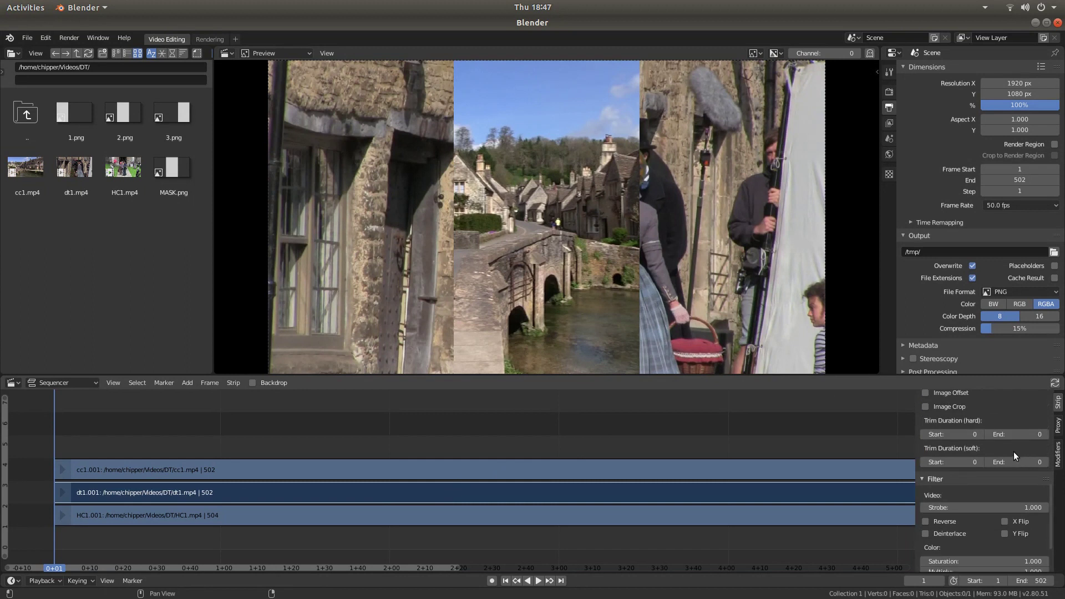
{"action": "scroll", "coordinate": [1000, 424], "scroll_direction": "up", "scroll_amount": 1}
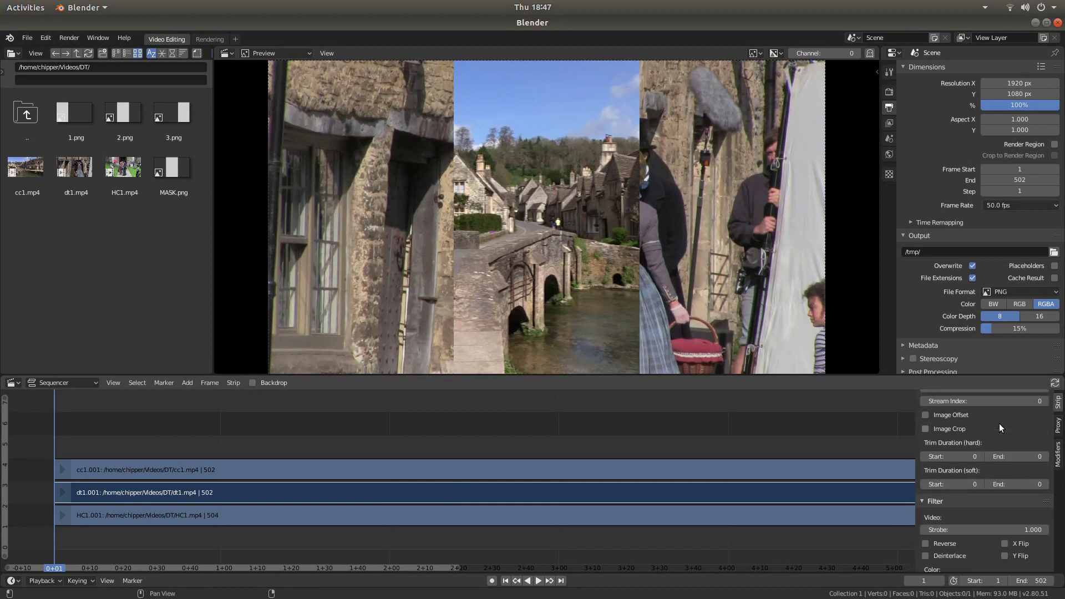
{"action": "left_click", "coordinate": [925, 416]}
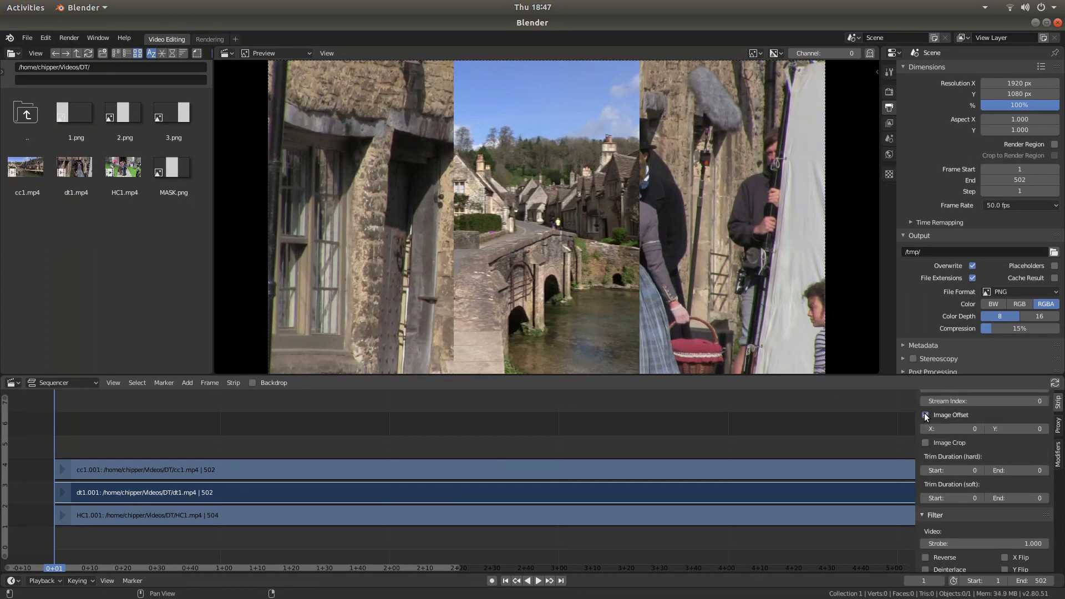
{"action": "left_click", "coordinate": [925, 442]}
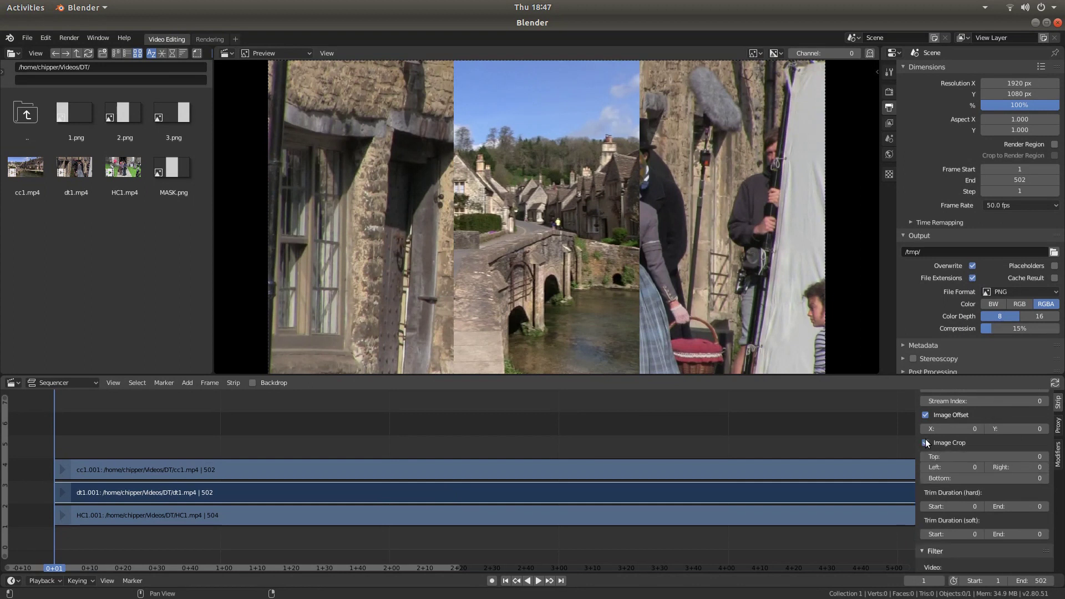
{"action": "left_click", "coordinate": [937, 468]}
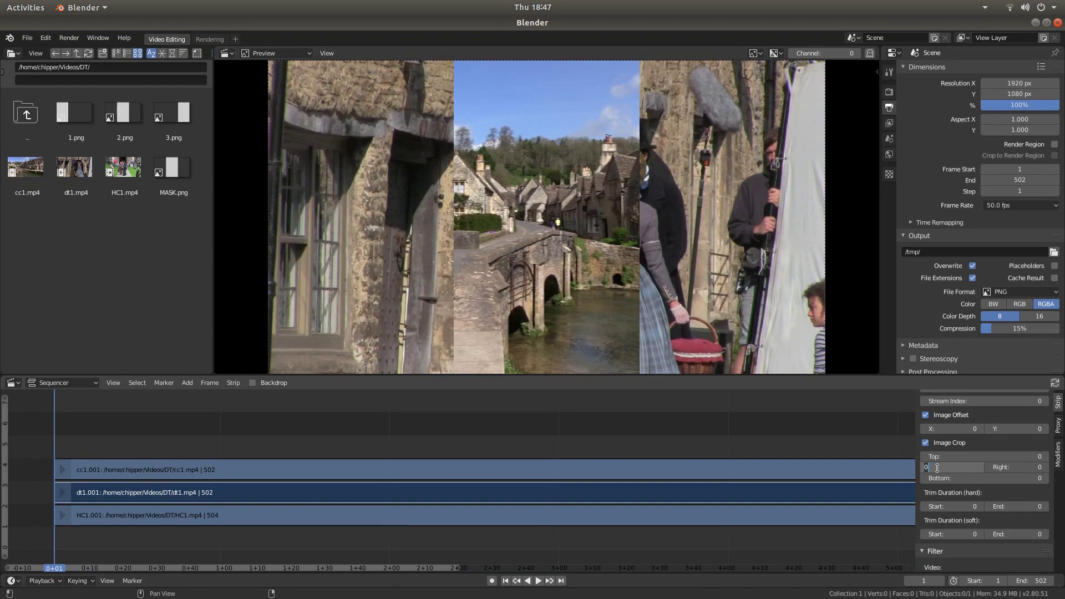
{"action": "type", "text": "640"}
{"action": "key", "text": "Return"}
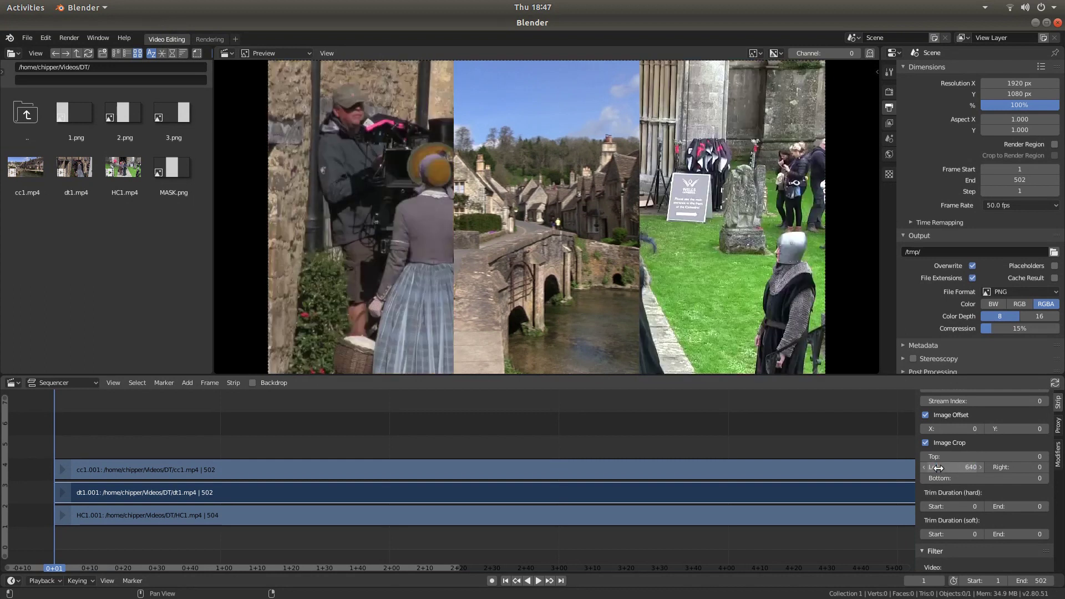
{"action": "left_click", "coordinate": [1009, 466]}
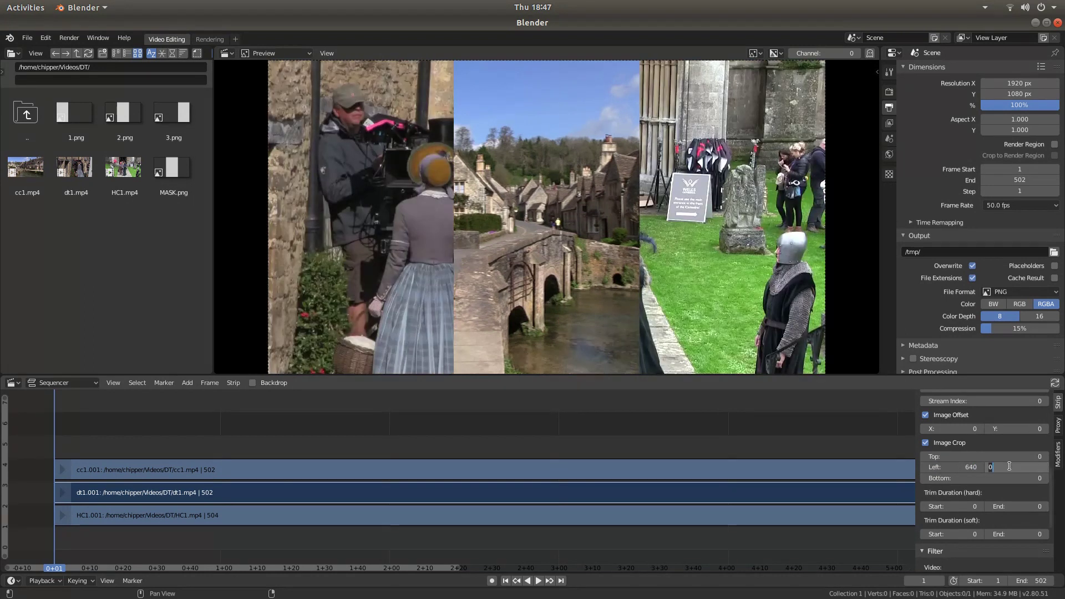
{"action": "type", "text": "640"}
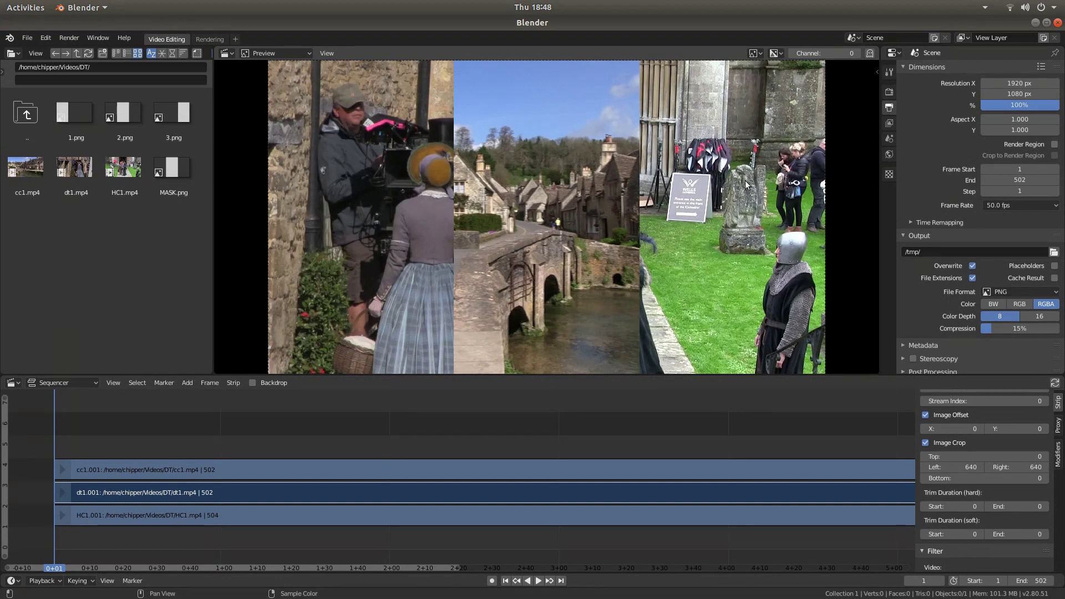
- Select HC1.001 and enable its Image Offset and Image Crop
{"action": "left_click", "coordinate": [508, 518]}
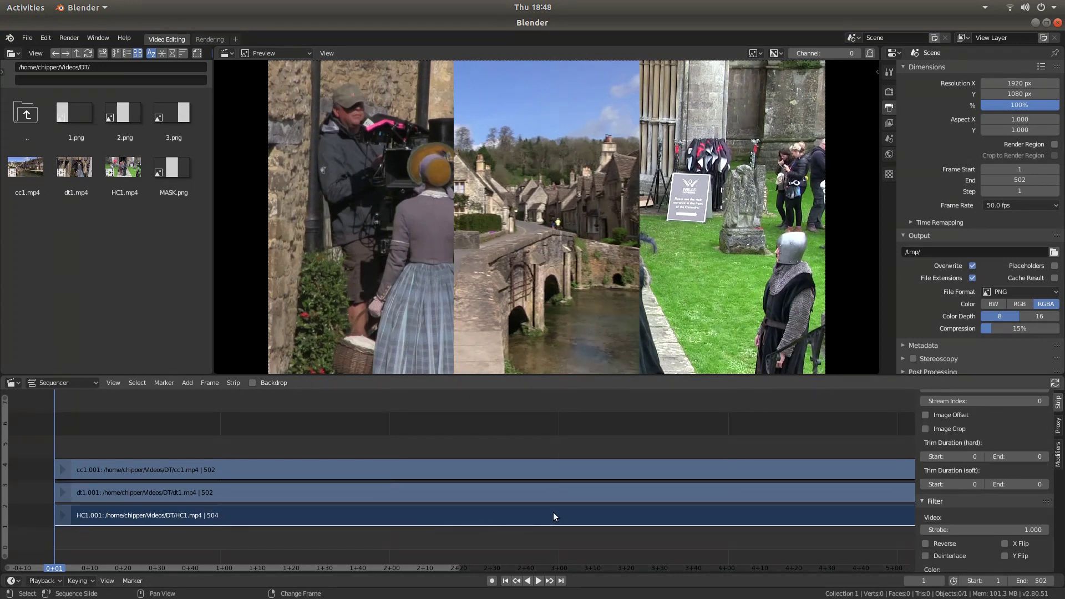
{"action": "scroll", "coordinate": [1015, 438], "scroll_direction": "down", "scroll_amount": 3}
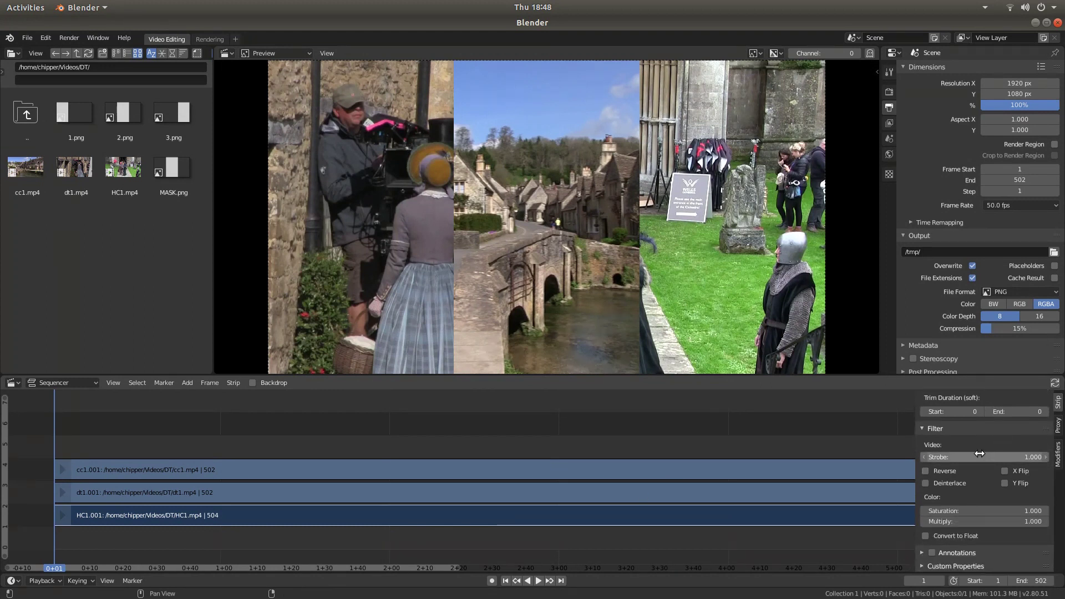
{"action": "scroll", "coordinate": [976, 454], "scroll_direction": "up", "scroll_amount": 2}
{"action": "scroll", "coordinate": [978, 451], "scroll_direction": "up", "scroll_amount": 2}
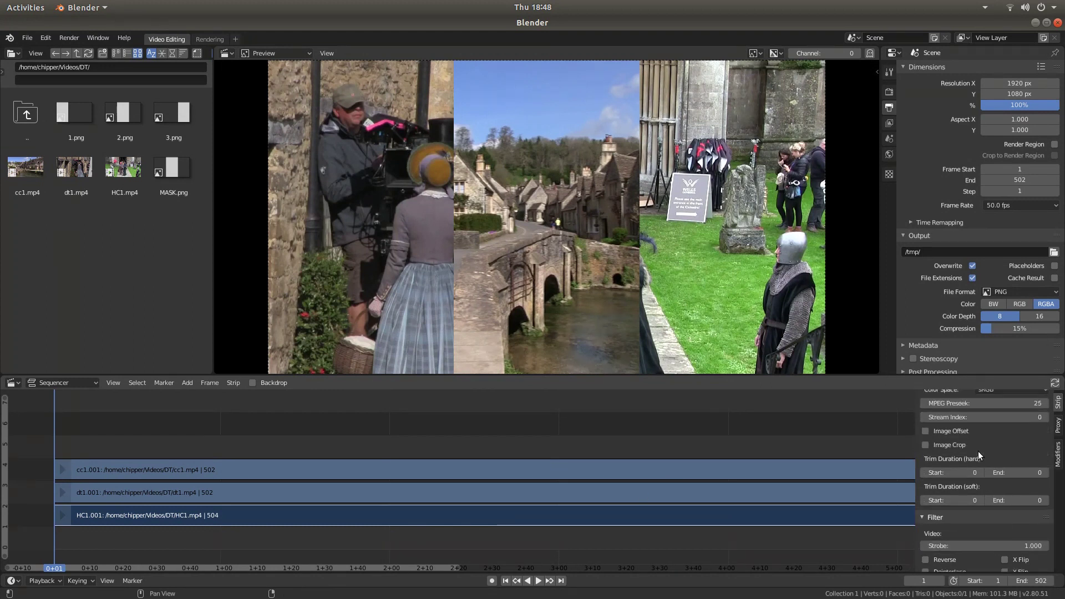
{"action": "left_click", "coordinate": [924, 432]}
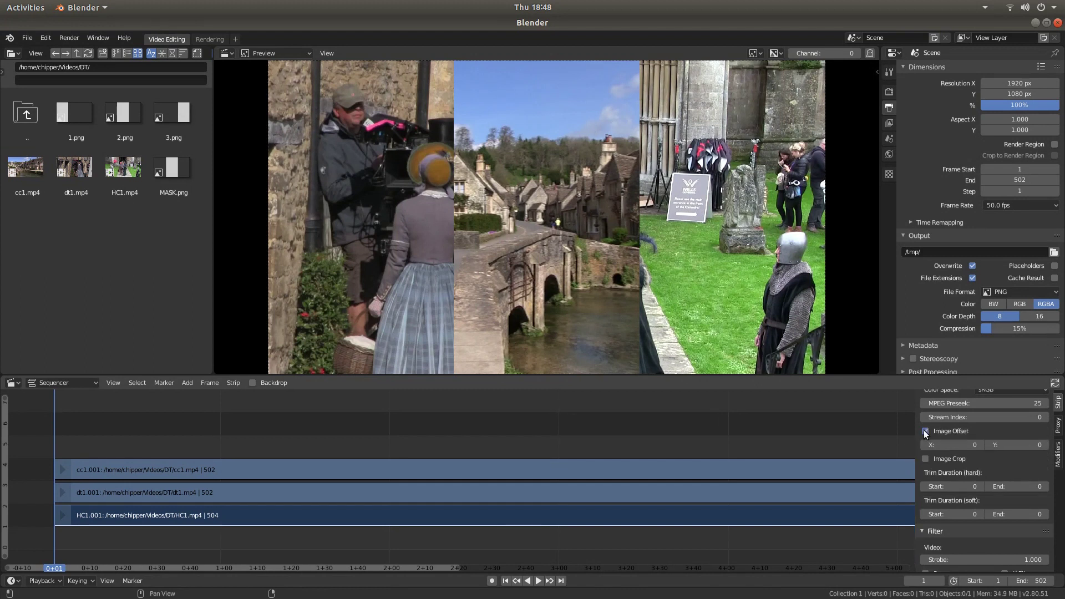
{"action": "left_click", "coordinate": [925, 459]}
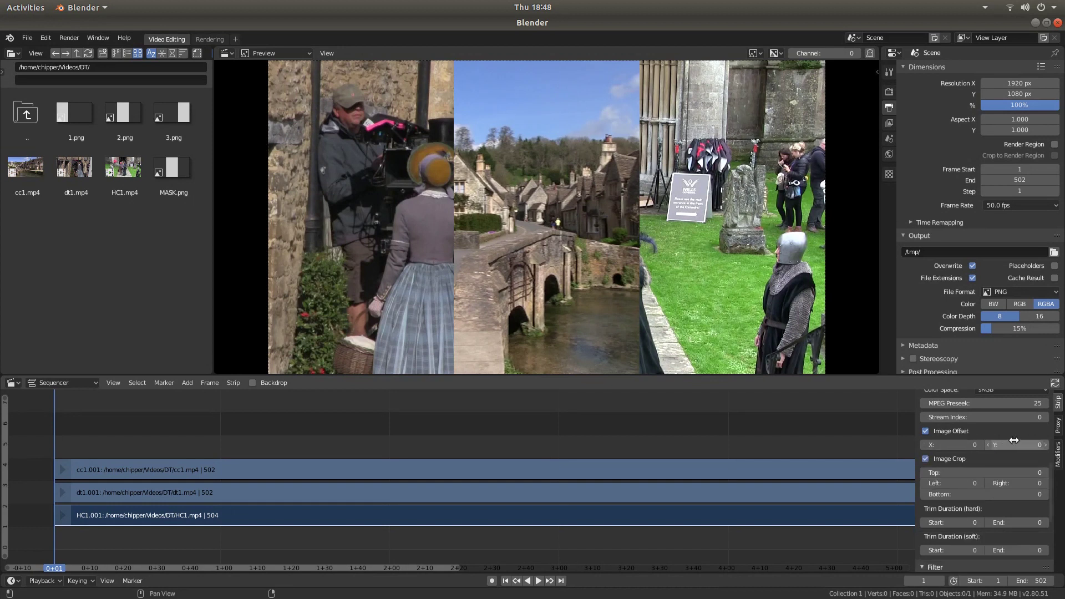
- Crop HC1.001 by 640 px left and right and offset it 1280 px in X
{"action": "left_click", "coordinate": [945, 484]}
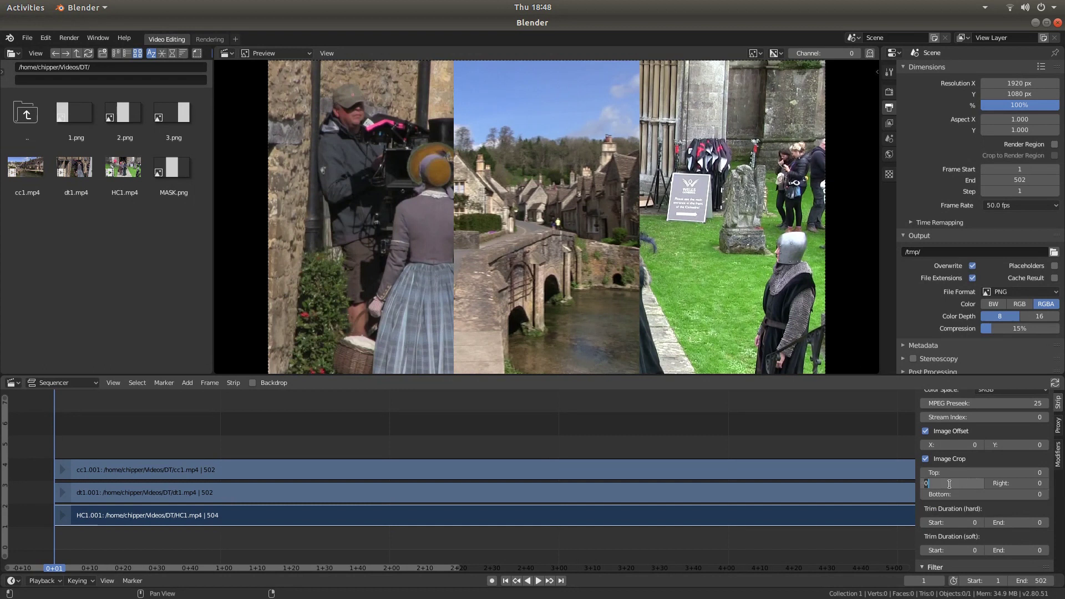
{"action": "type", "text": "640"}
{"action": "key", "text": "Return"}
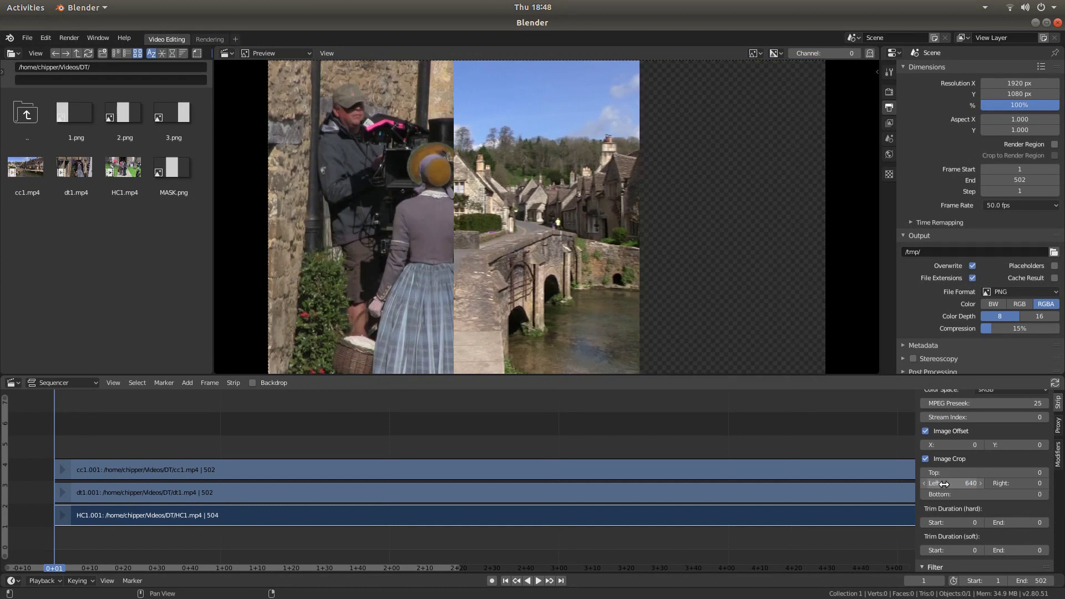
{"action": "left_click", "coordinate": [1003, 483]}
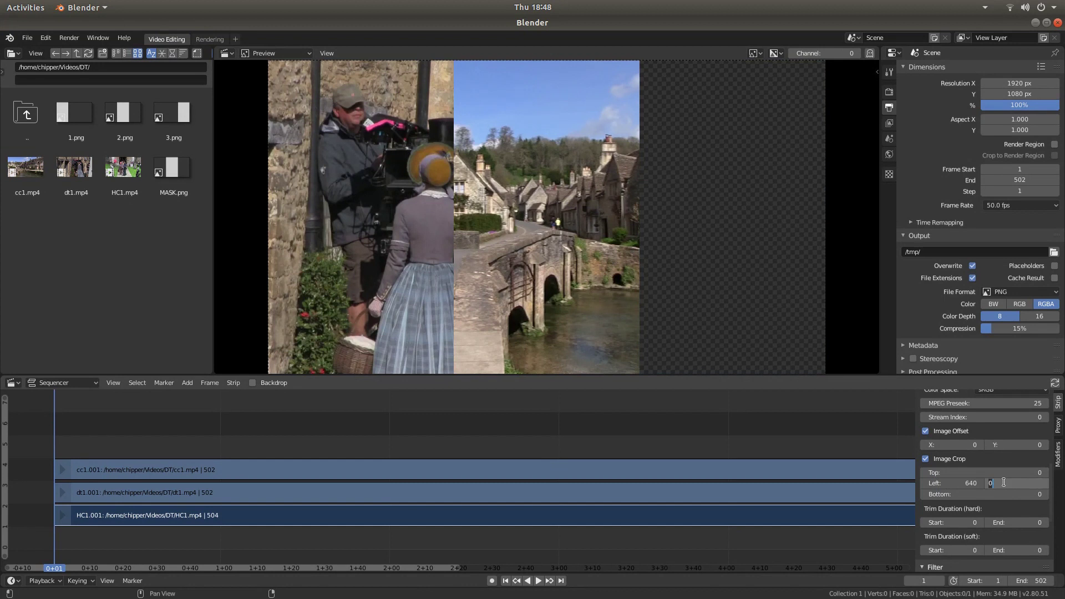
{"action": "type", "text": "640"}
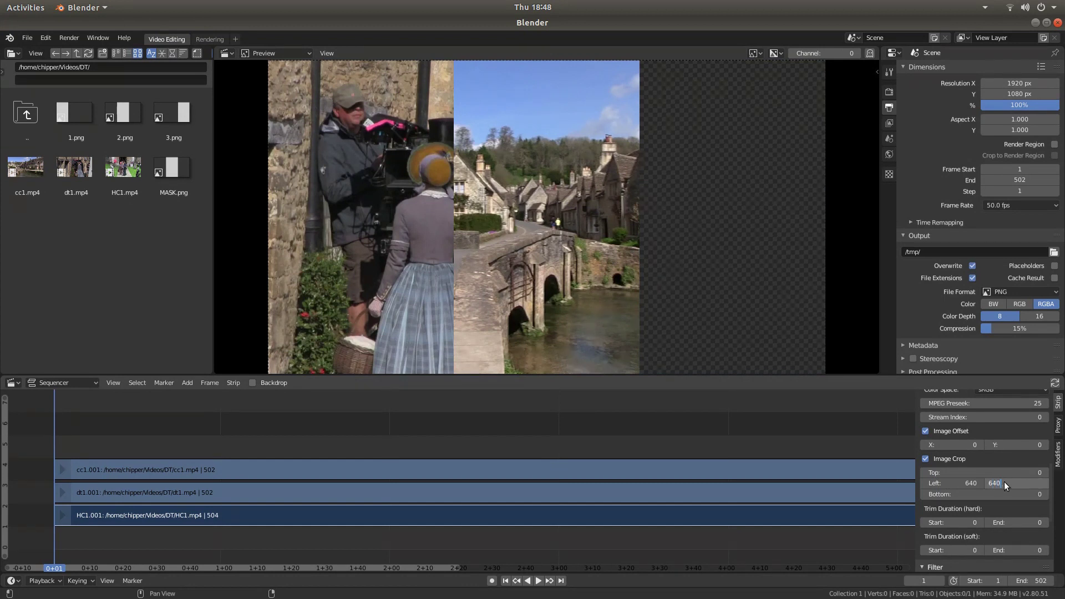
{"action": "key", "text": "Return"}
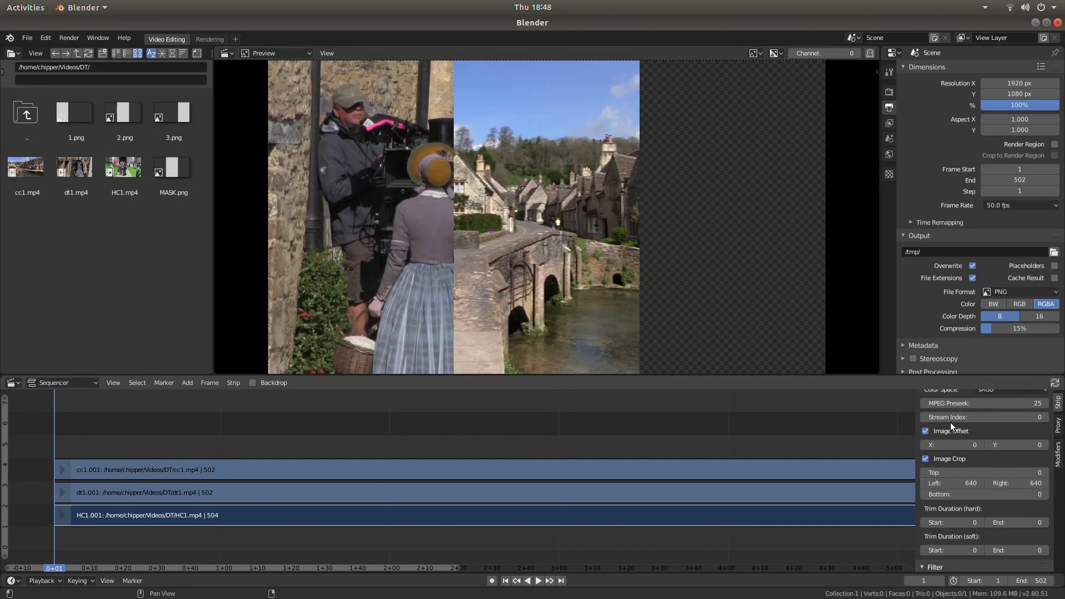
{"action": "left_click", "coordinate": [946, 445]}
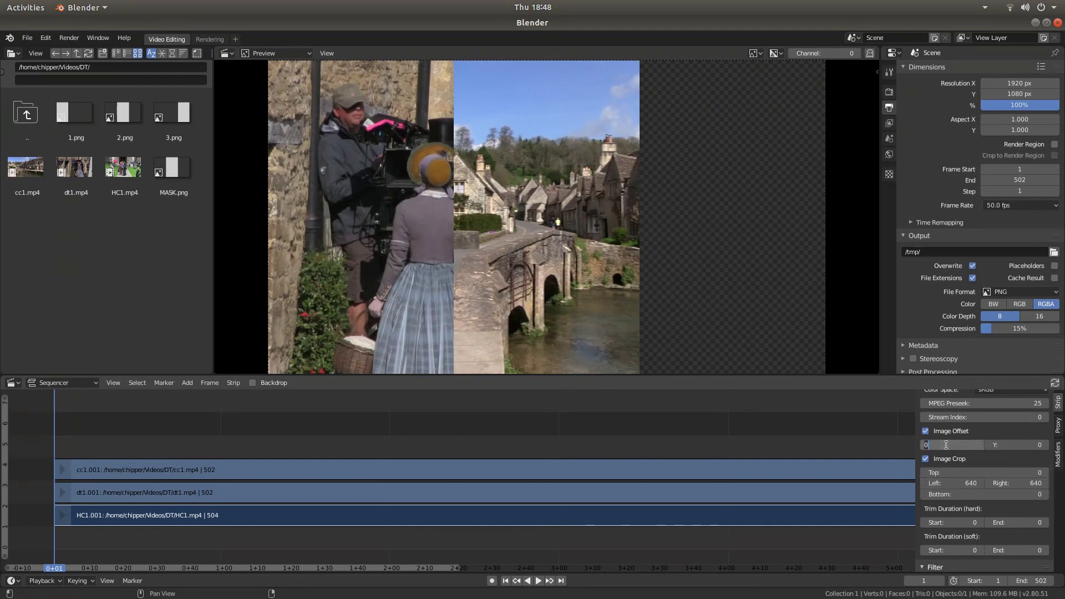
{"action": "type", "text": "1280"}
{"action": "key", "text": "Return"}
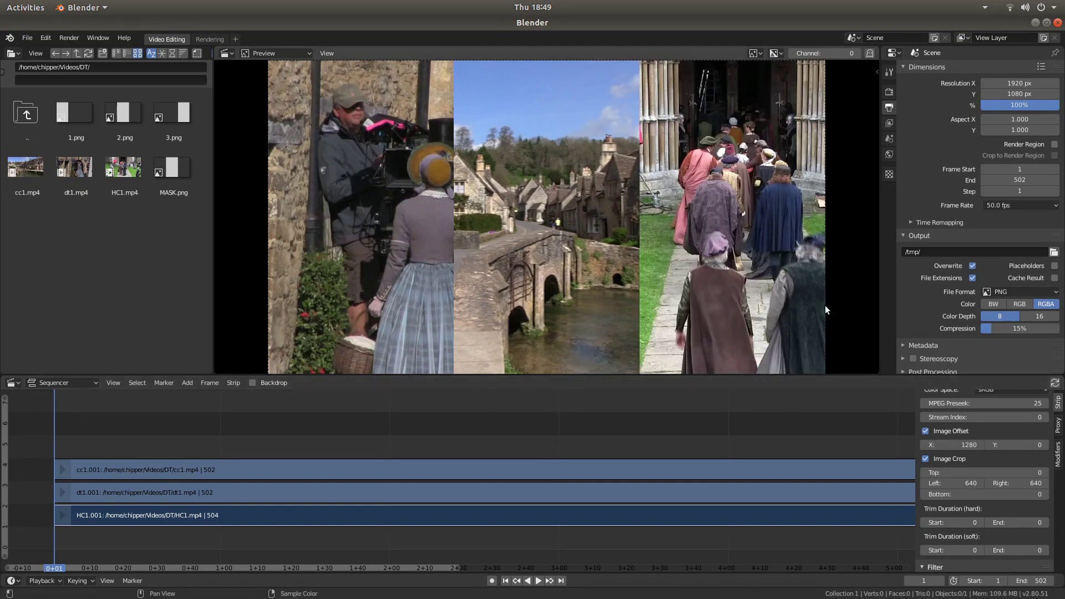
- Move the Preview/Sequencer border down so the three-panel preview displays larger
{"action": "left_click_drag", "start_coordinate": [527, 375], "coordinate": [525, 460]}
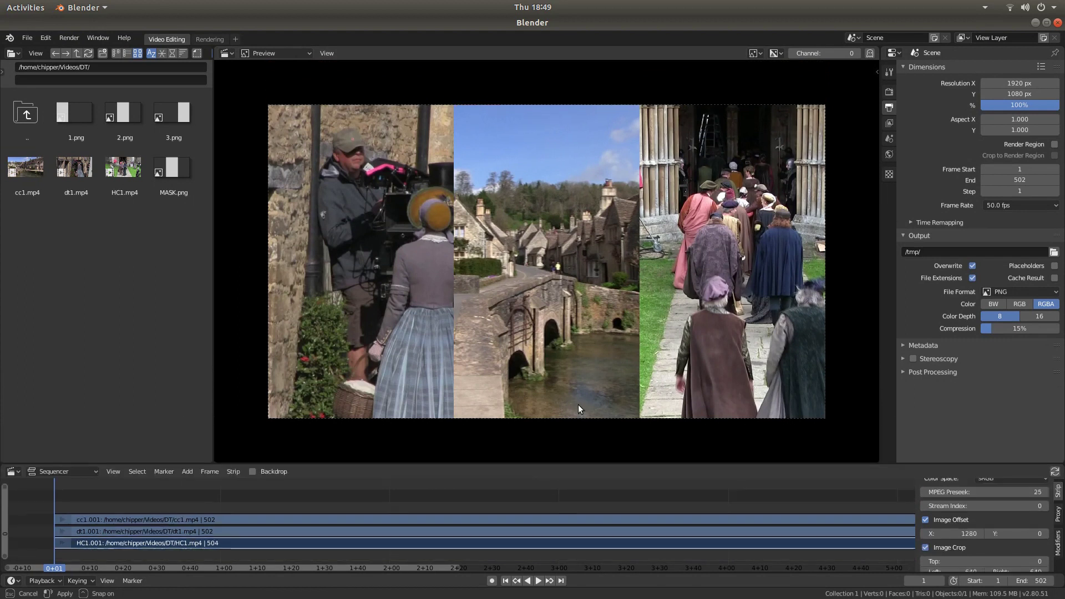
{"action": "key", "text": "Home"}
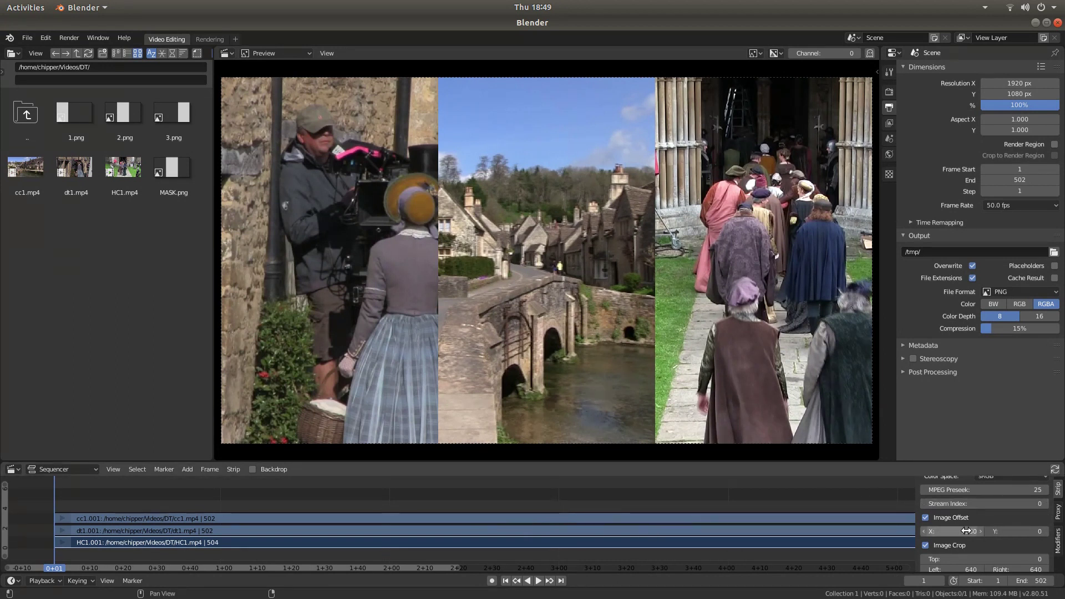
{"action": "scroll", "coordinate": [966, 530], "scroll_direction": "down", "scroll_amount": 4}
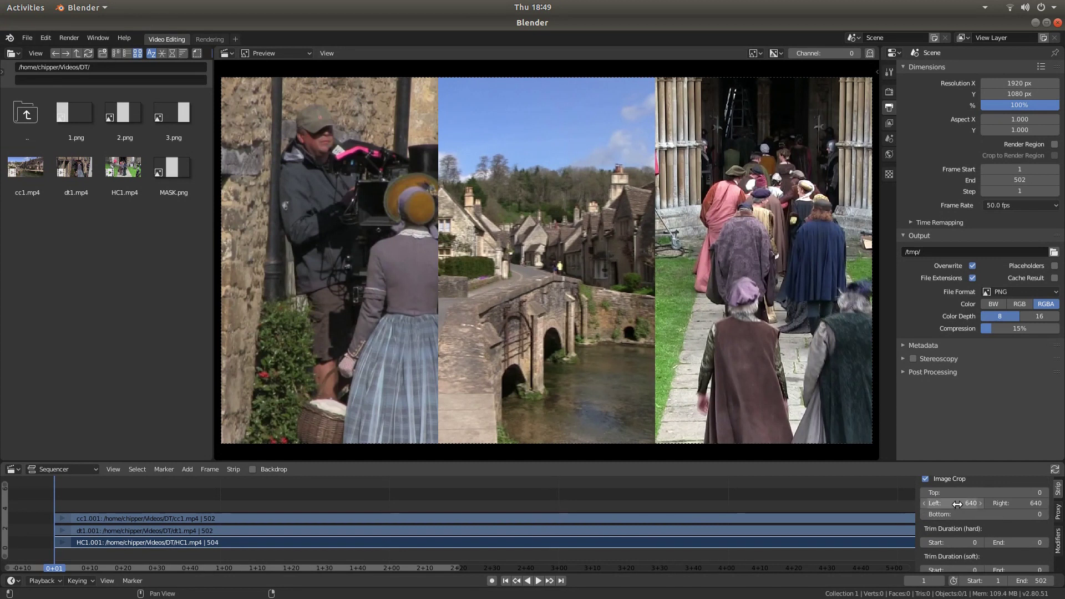